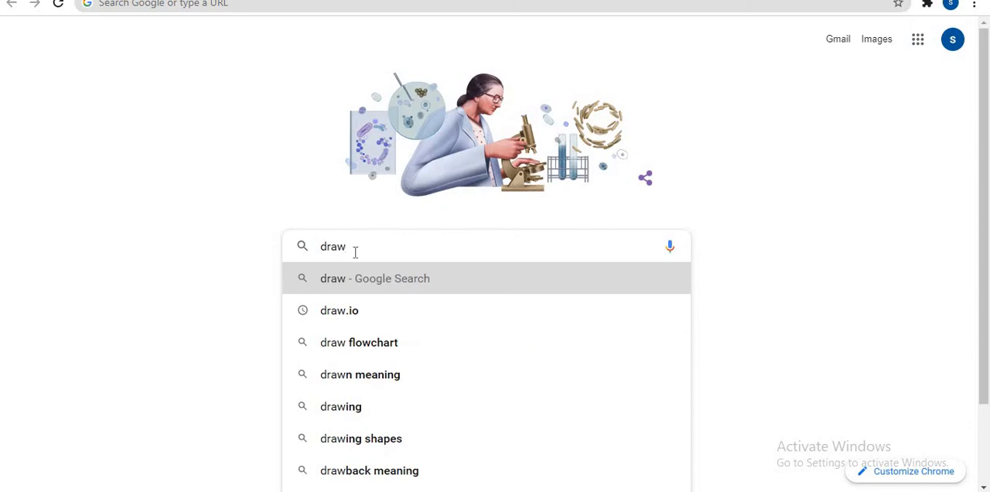
Step: Search the web for draw.io, open its diagram editor and choose Device as the storage location
text(.io)
key(Return)
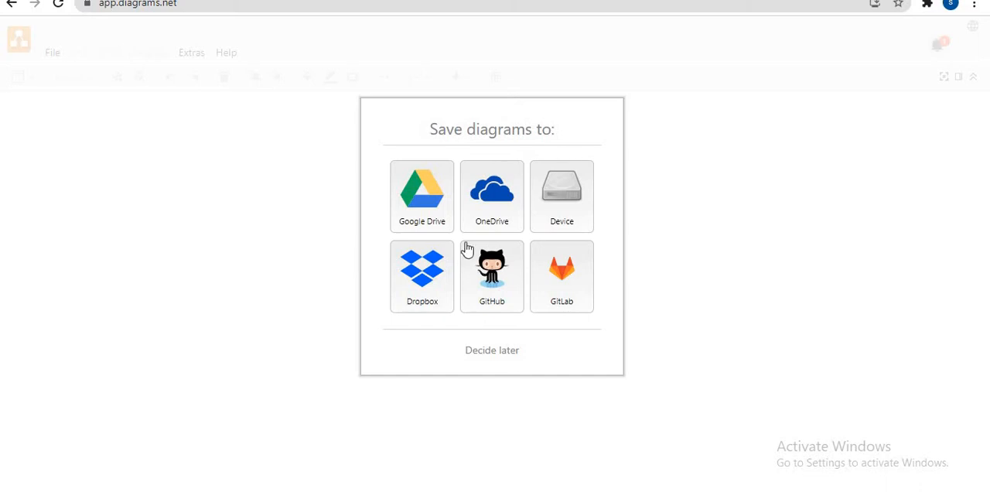
key(XF86MonBrightnessDown)
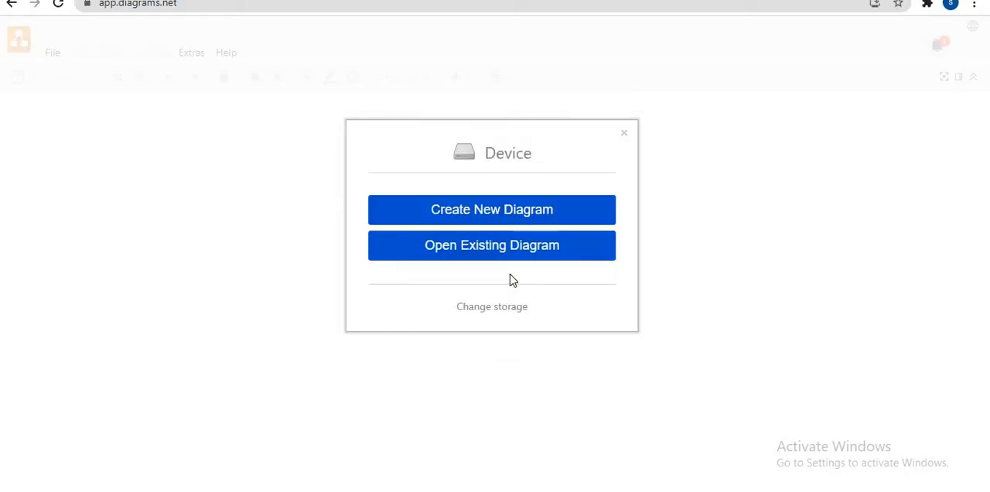
Step: Start a new diagram named flowchart1 in the Editable Bitmap Image (.png) format
drag(528, 157, 599, 167)
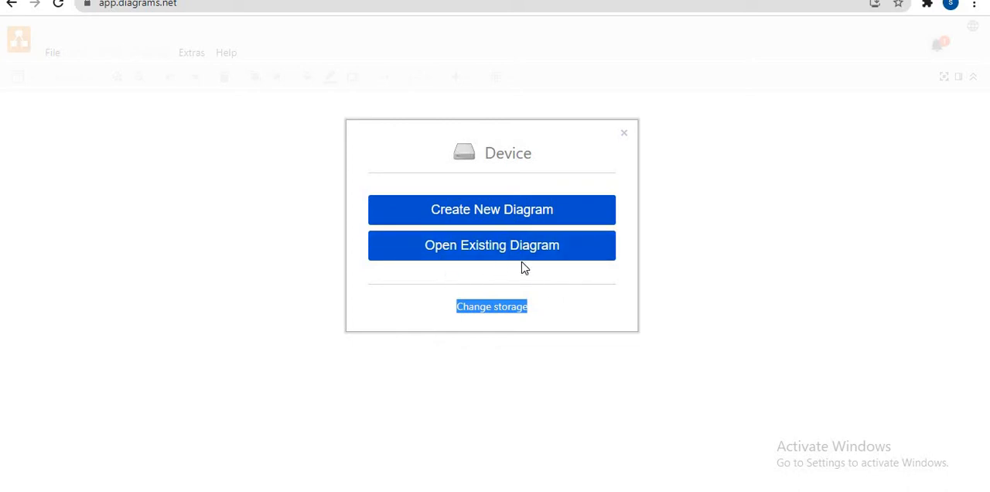
click(460, 218)
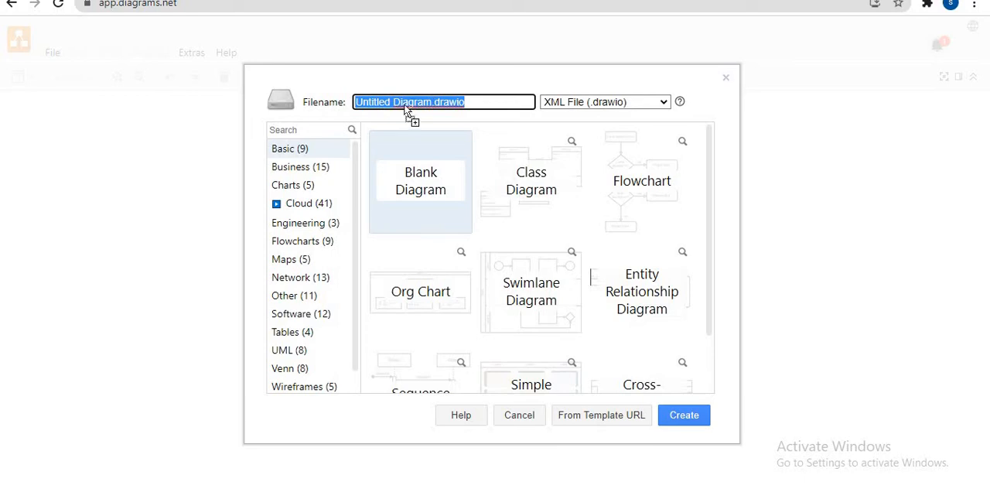
click(431, 101)
drag(431, 101, 329, 118)
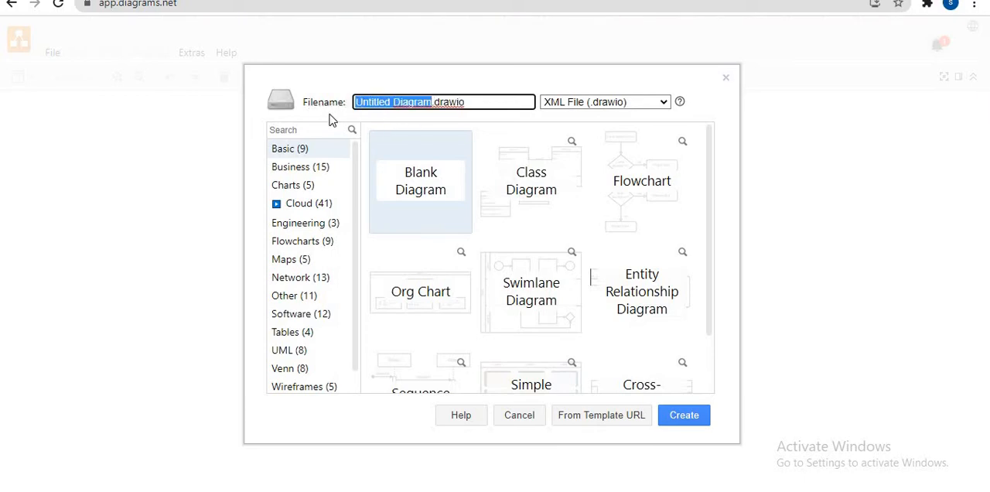
text(flow)
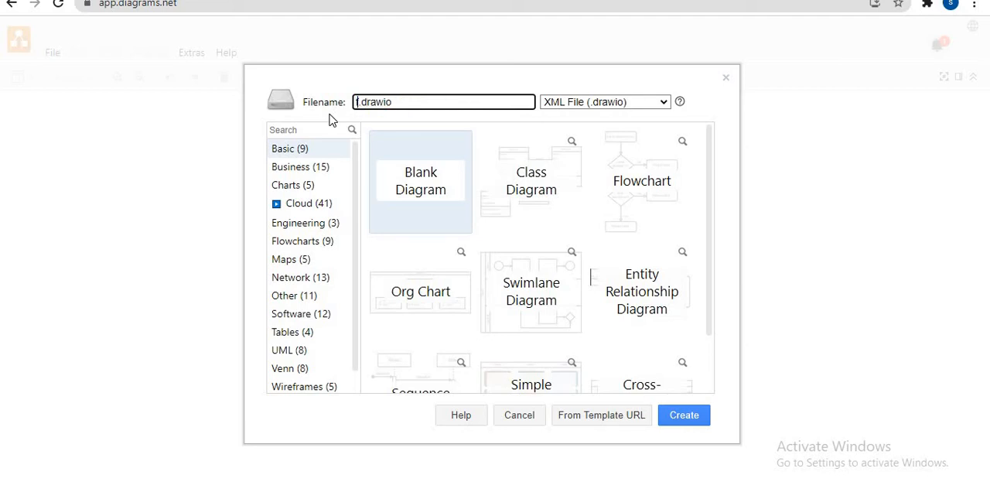
text(chart)
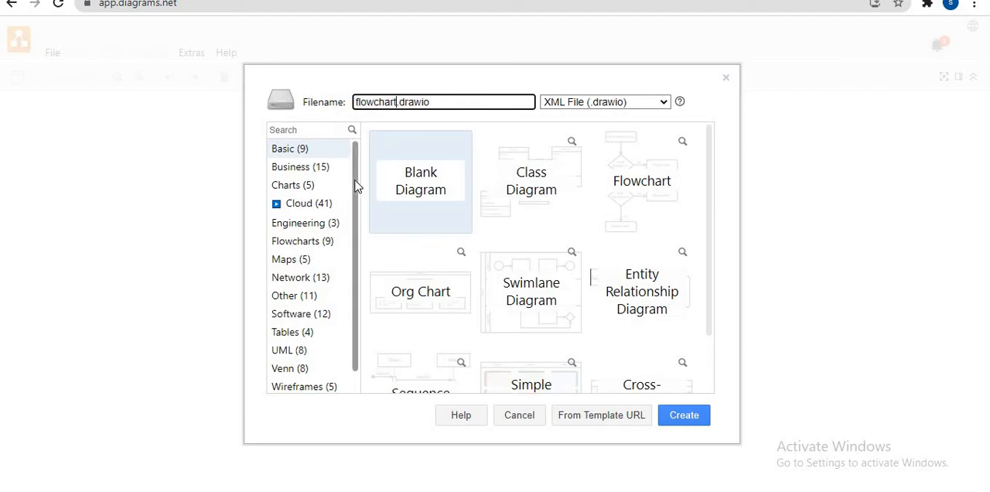
text(1)
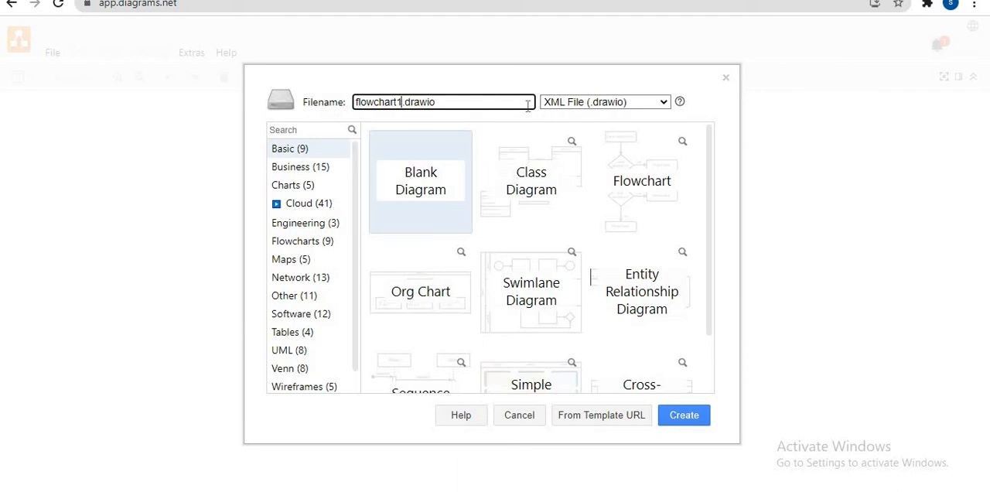
click(663, 103)
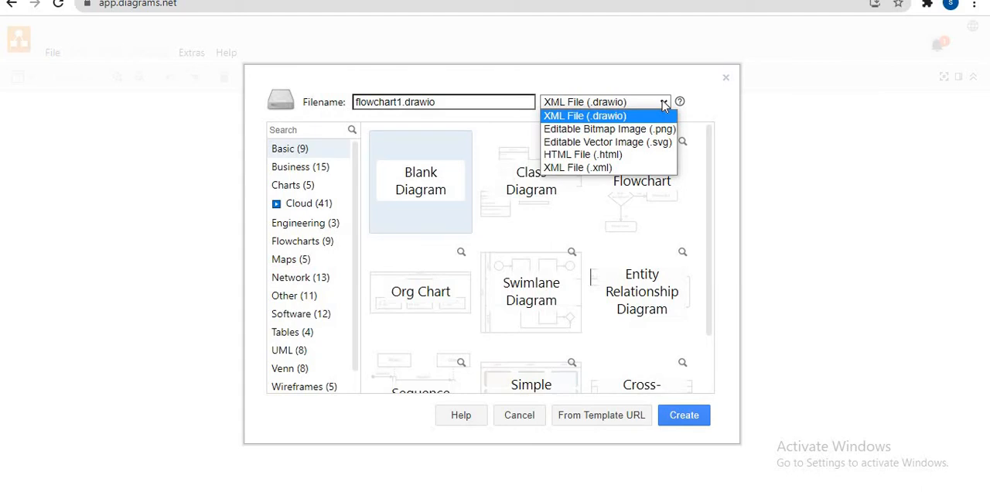
click(619, 129)
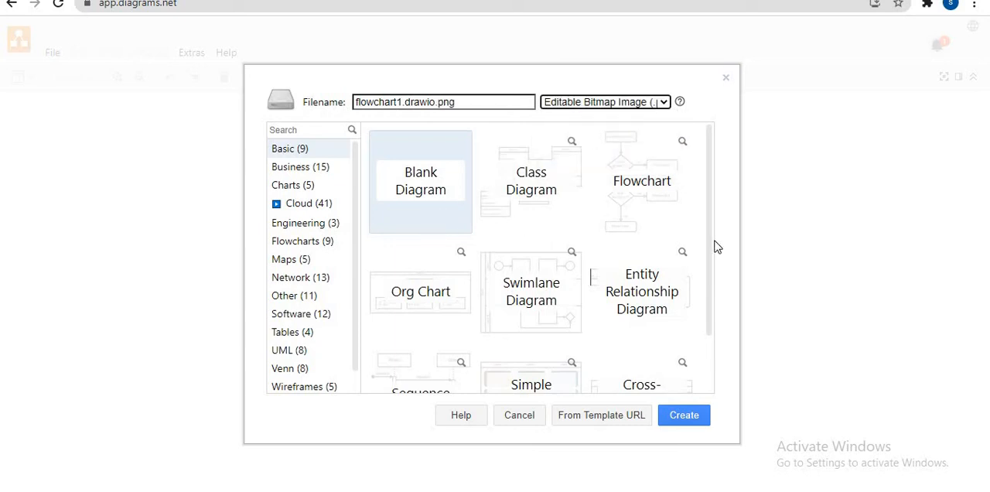
Step: Look through the template categories and the diagram templates offered in the Basic category
scroll(696, 298, down, 1)
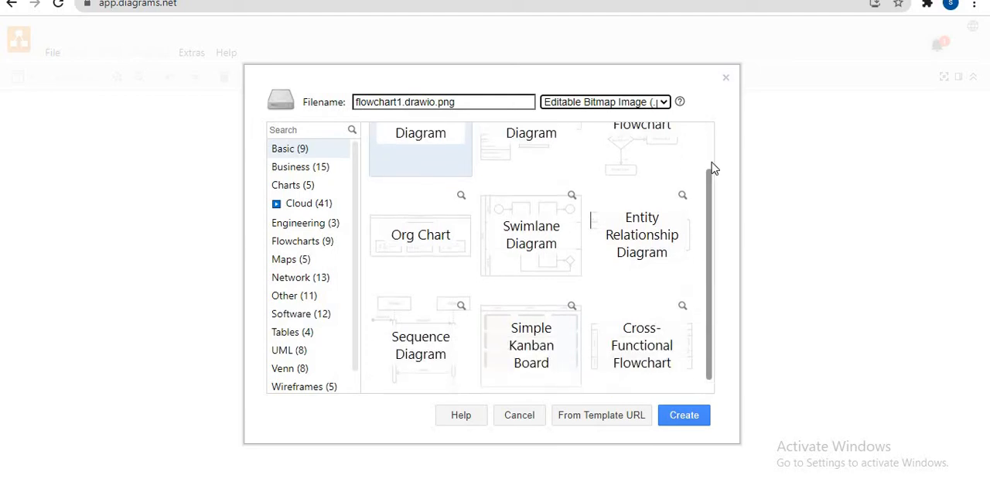
scroll(712, 163, up, 1)
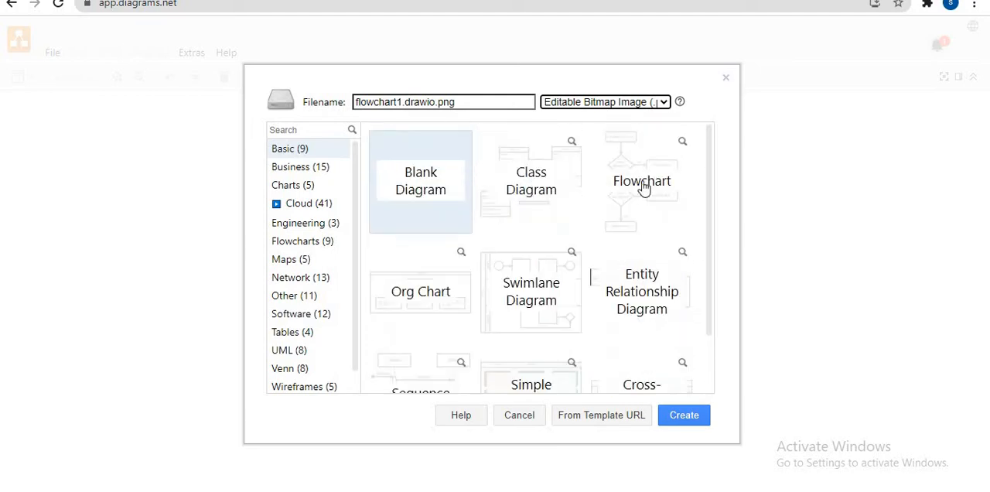
scroll(352, 263, down, 1)
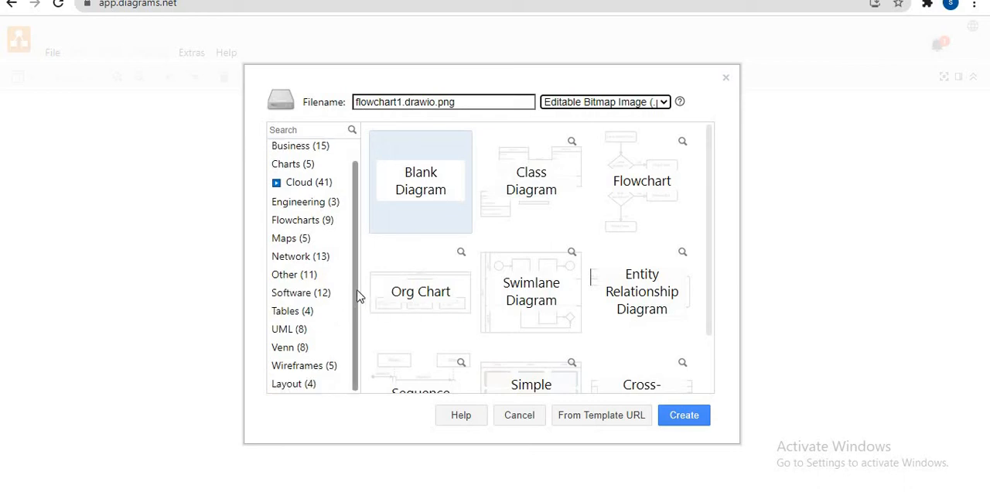
scroll(350, 247, up, 1)
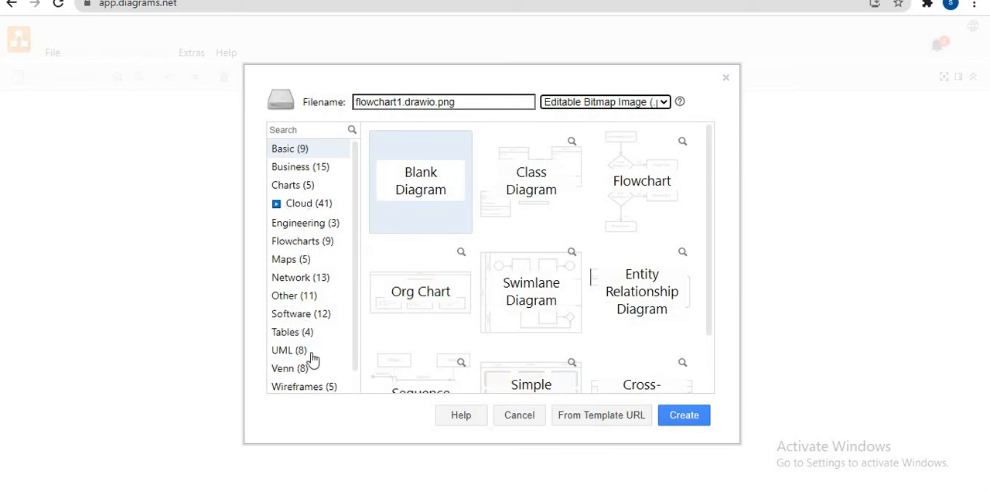
scroll(356, 373, down, 1)
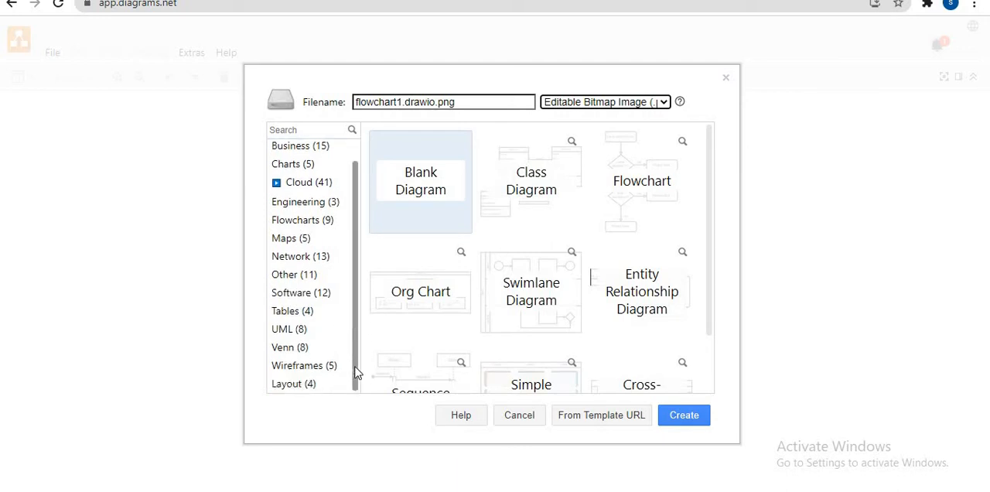
scroll(356, 341, up, 1)
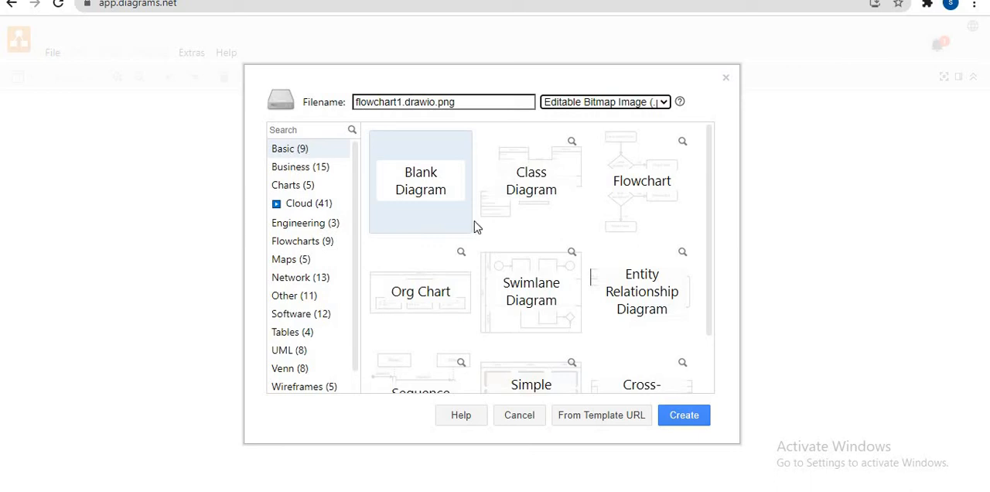
drag(709, 159, 718, 119)
drag(709, 203, 697, 318)
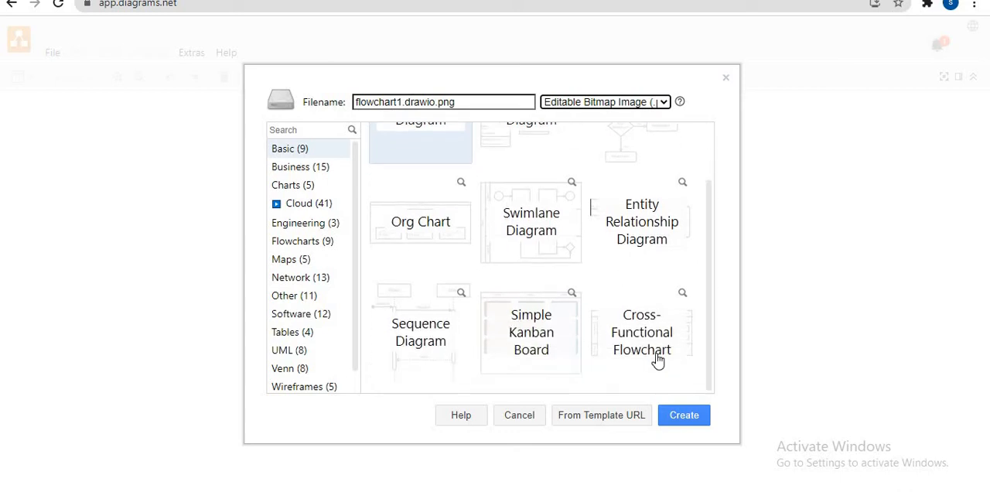
click(709, 320)
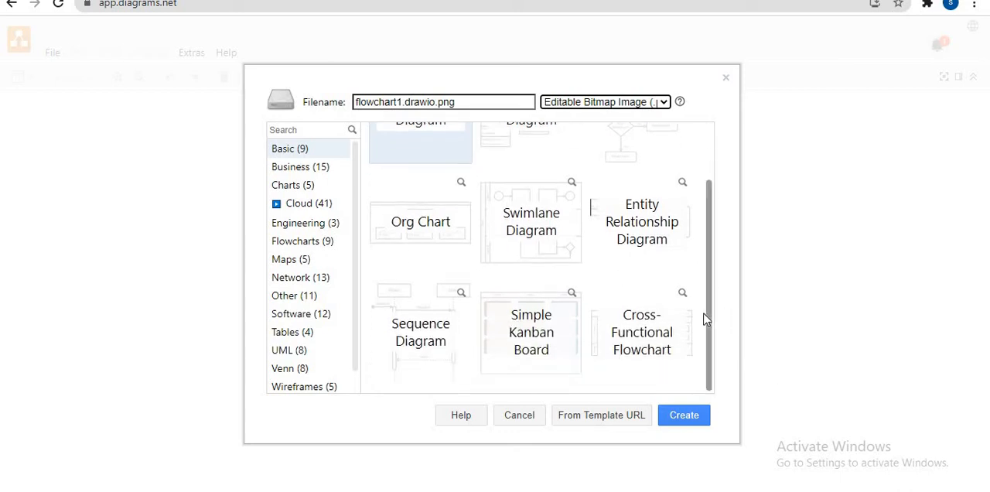
drag(709, 320, 700, 215)
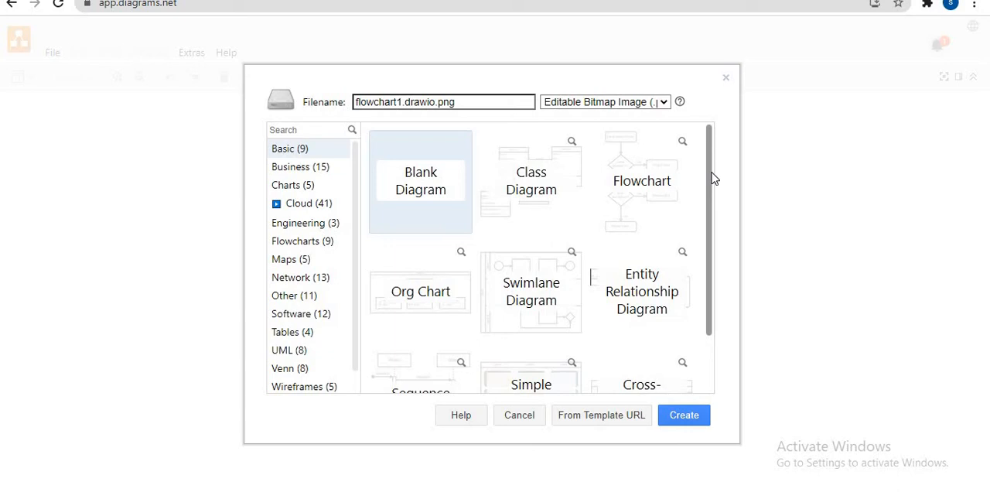
scroll(710, 283, down, 2)
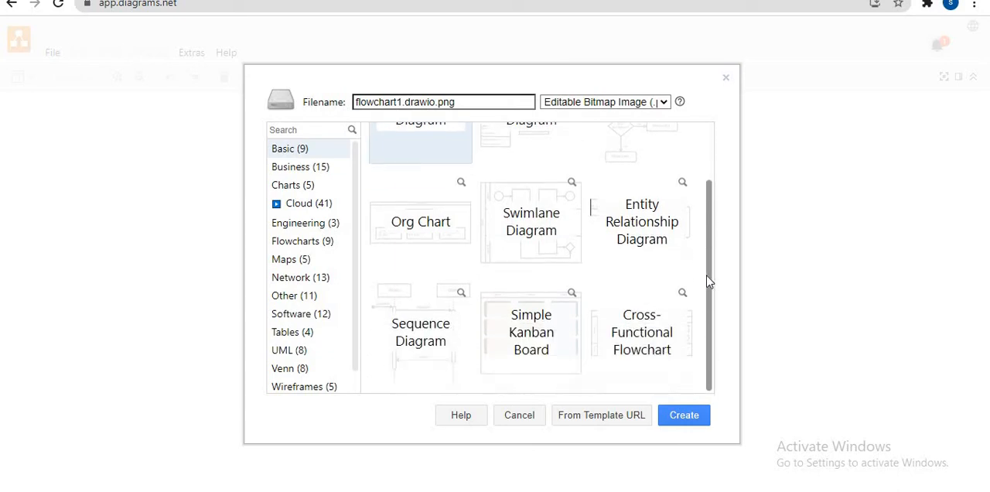
scroll(711, 176, up, 2)
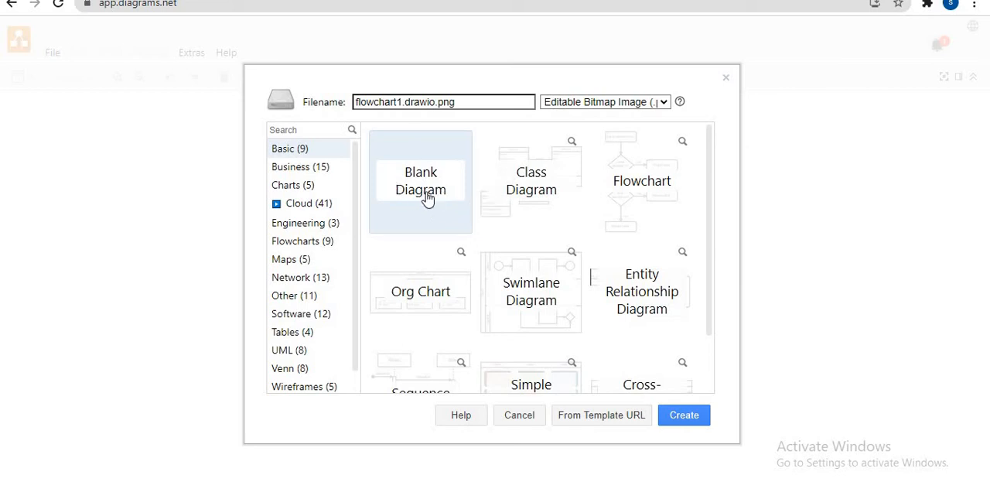
Step: Create the file from the Blank Diagram template and save it to the Desktop as flowchart
double_click(635, 191)
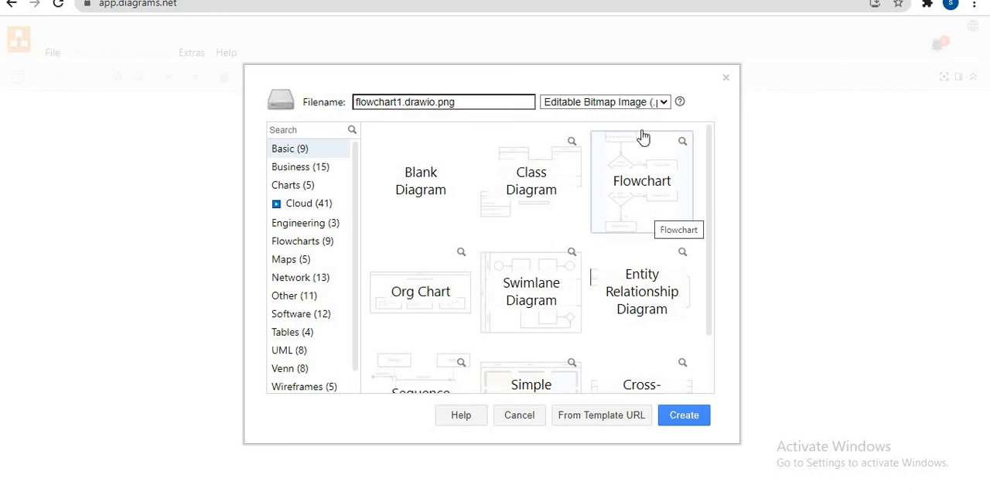
scroll(708, 193, down, 1)
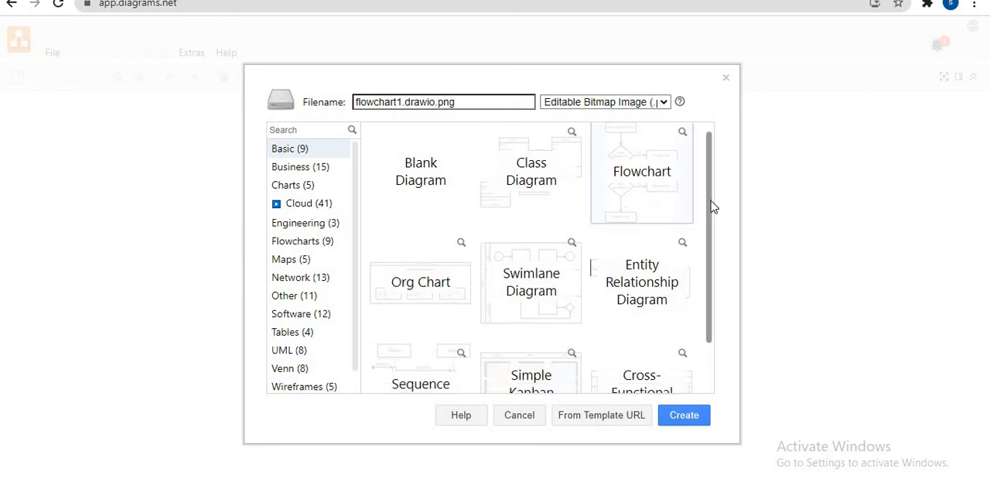
click(420, 177)
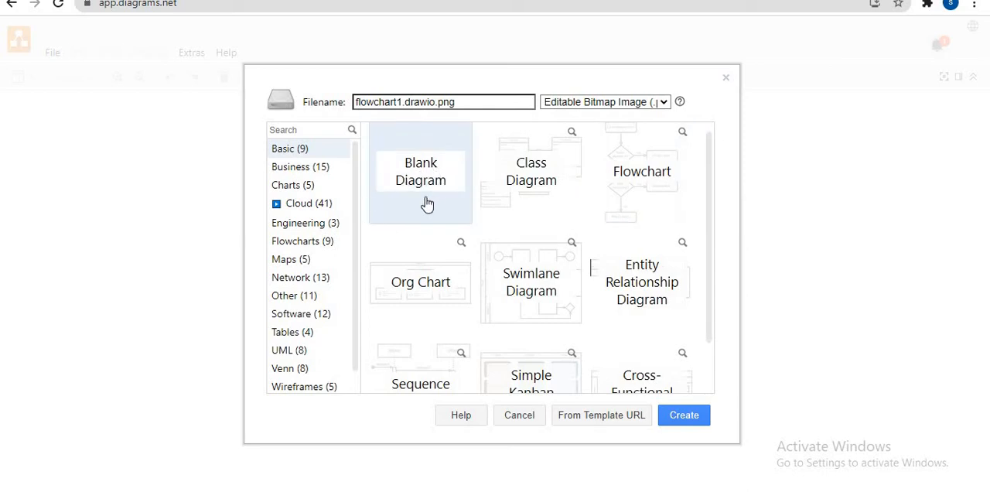
click(676, 419)
click(675, 415)
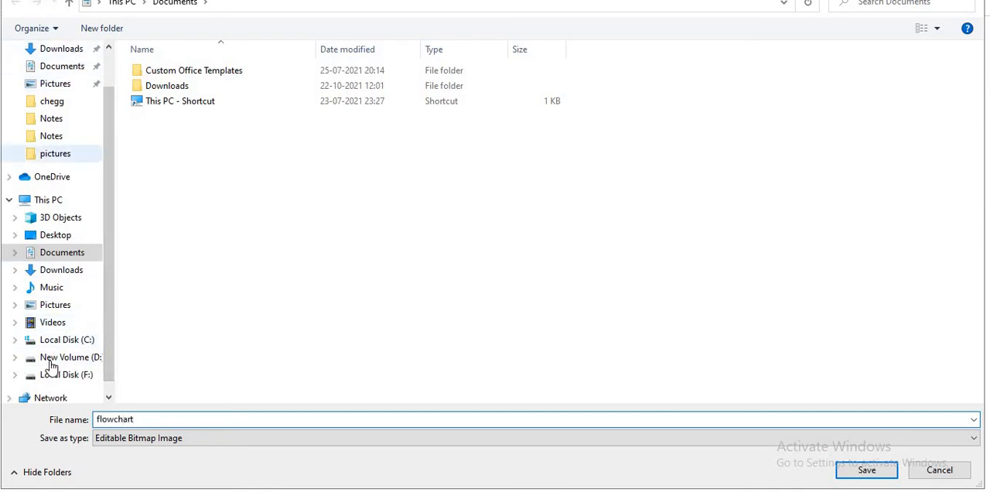
click(76, 237)
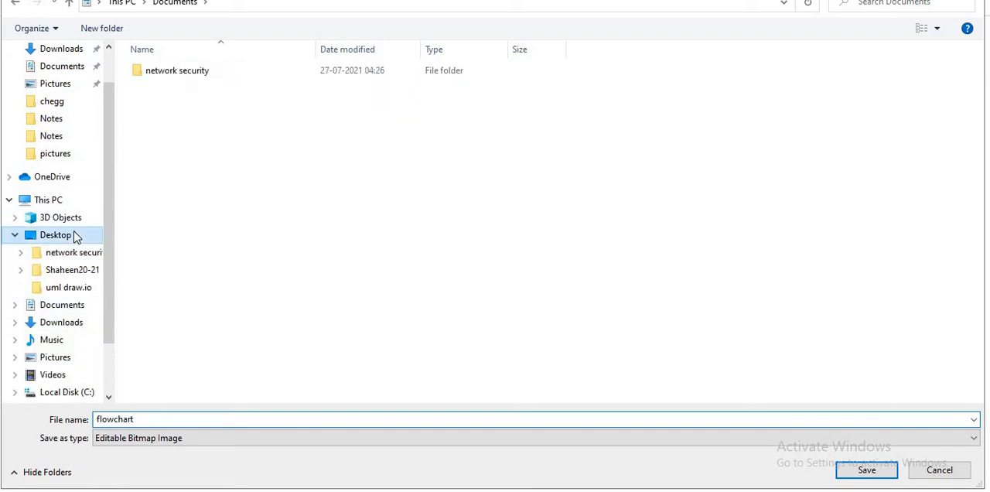
click(864, 471)
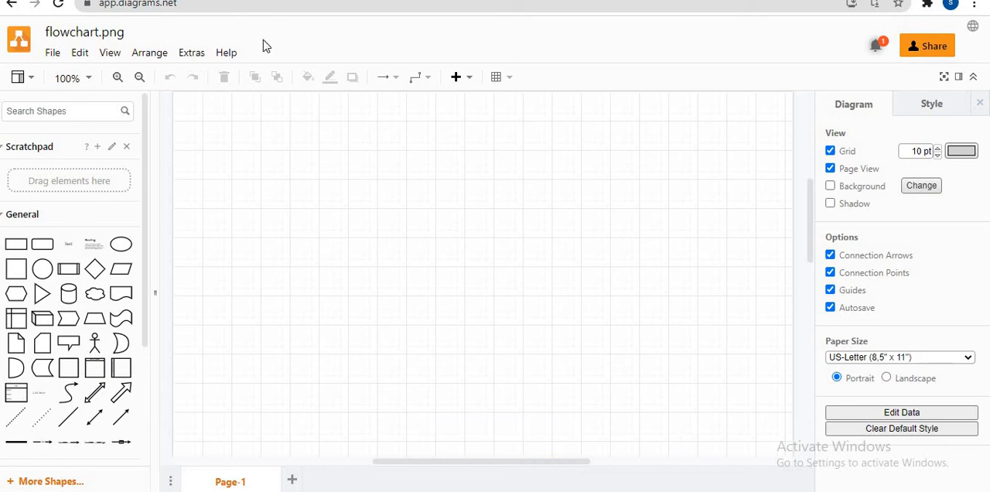
Step: Expand the Flowchart shape library and place its ellipse near the top centre of the page
scroll(137, 363, down, 5)
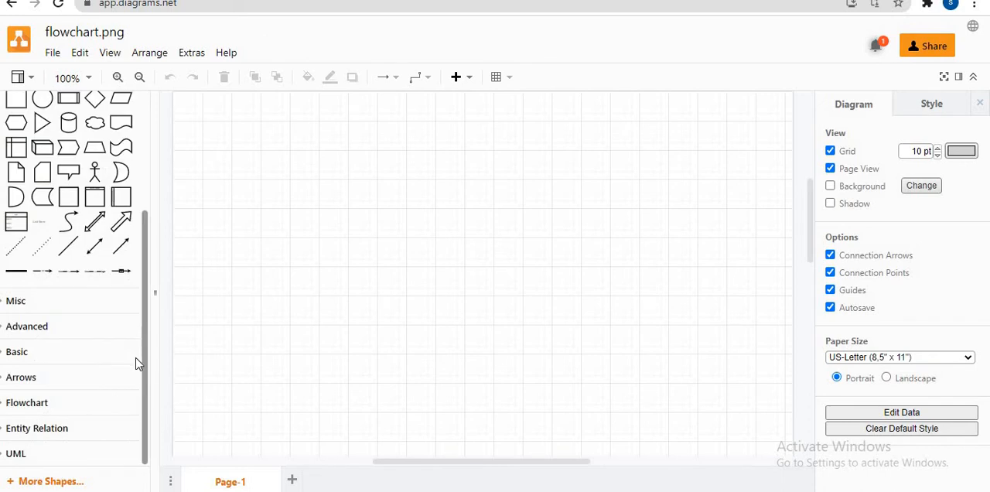
drag(147, 360, 146, 217)
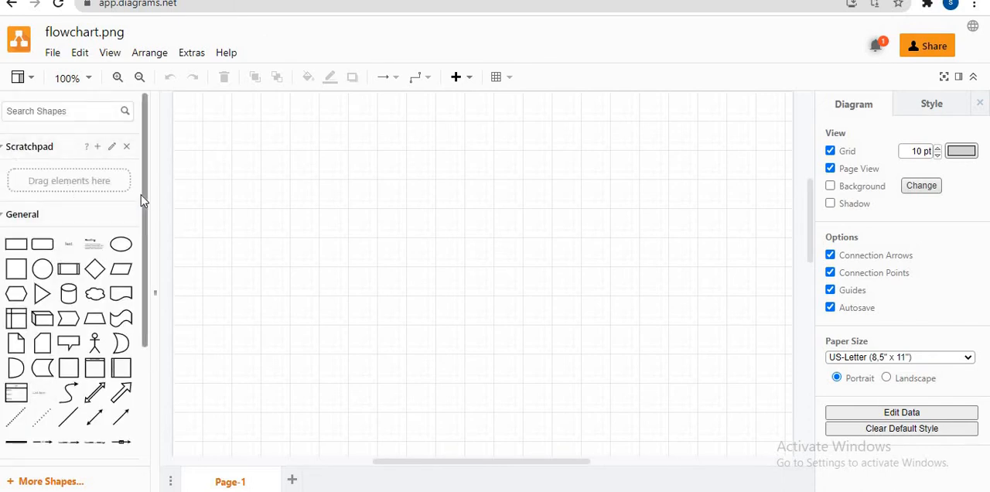
scroll(111, 390, down, 3)
click(48, 403)
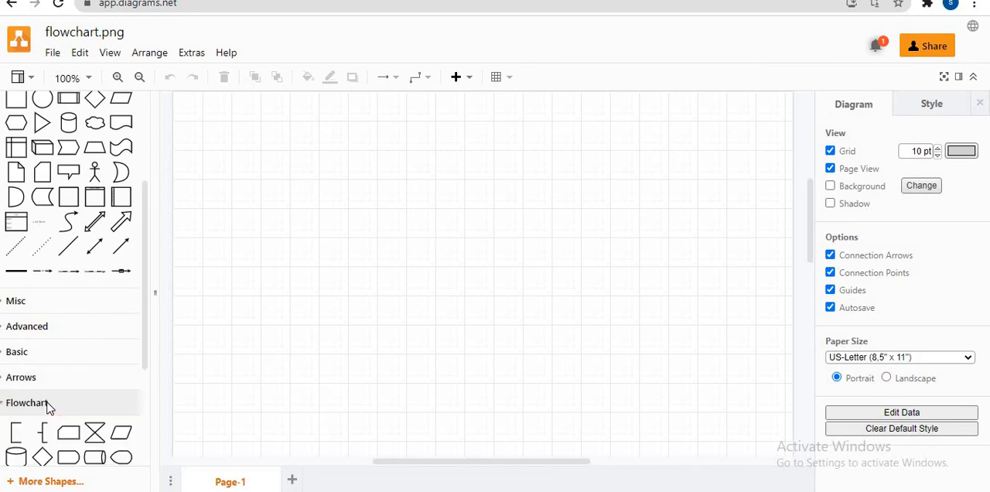
scroll(123, 387, down, 3)
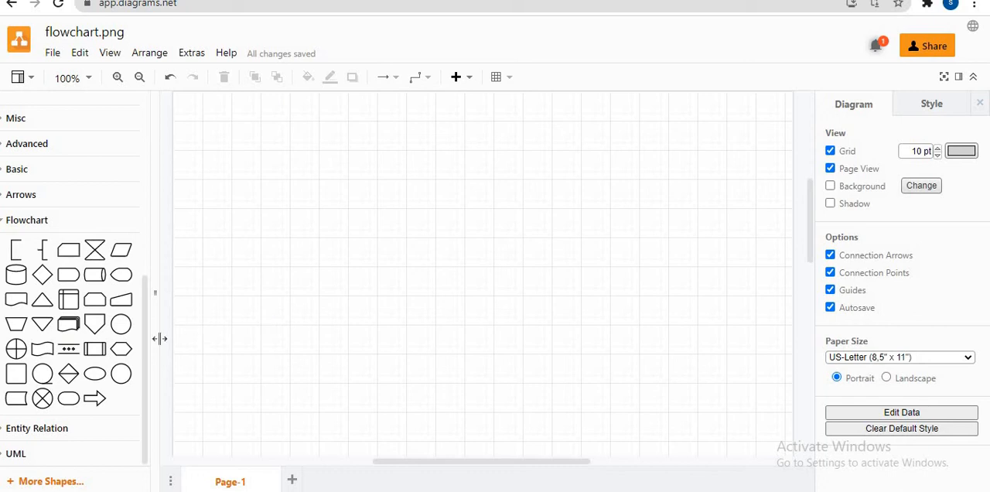
click(93, 378)
drag(479, 260, 459, 151)
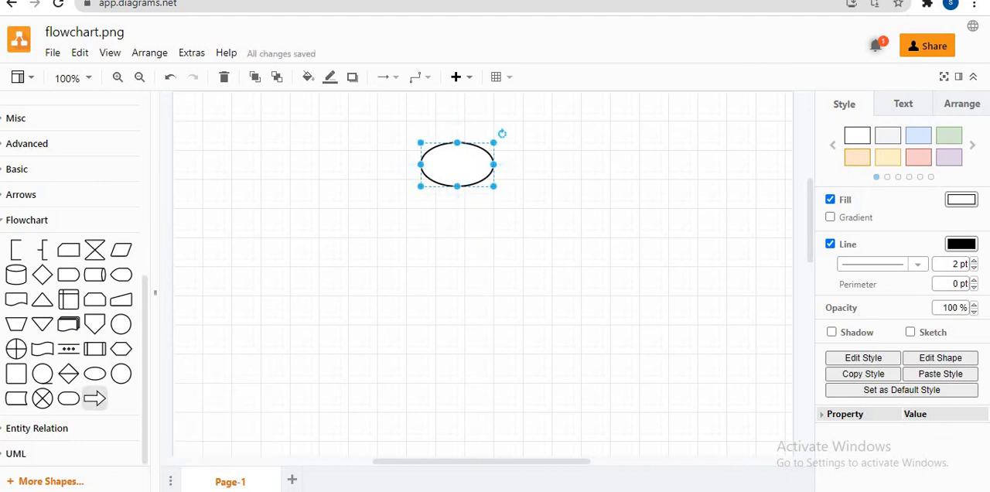
Step: Add the Flowchart block arrow, rotate it to point down and place it directly beneath the ellipse
click(94, 399)
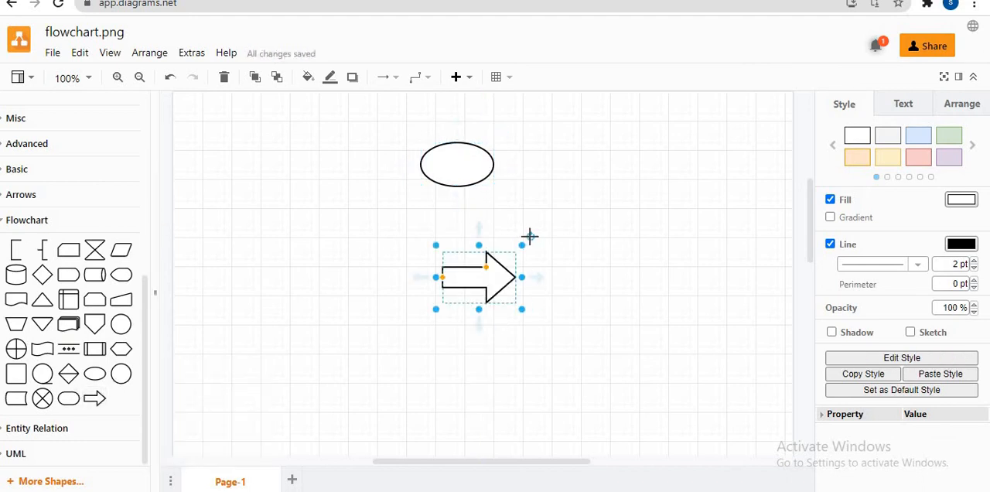
drag(531, 237, 478, 288)
drag(464, 320, 450, 147)
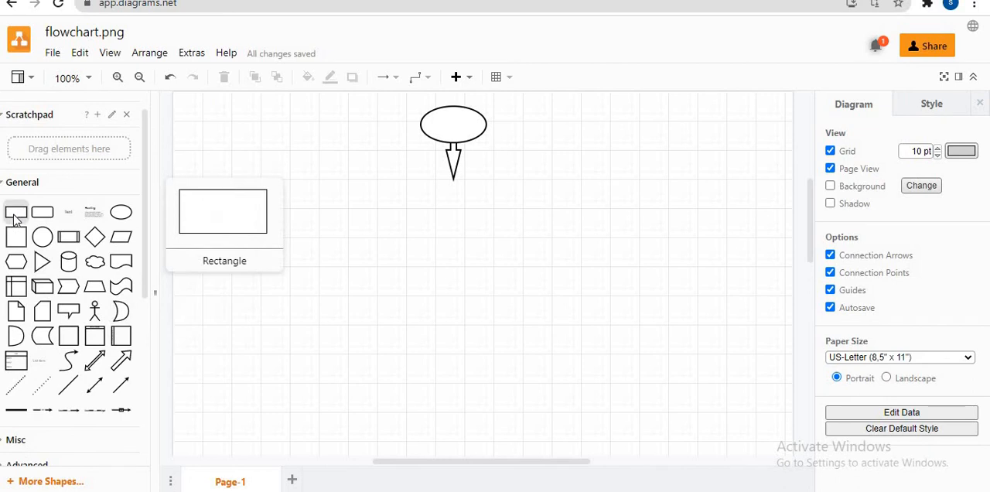
Step: Place a General rectangle directly beneath the block arrow and a Flowchart decision diamond below that rectangle
click(16, 219)
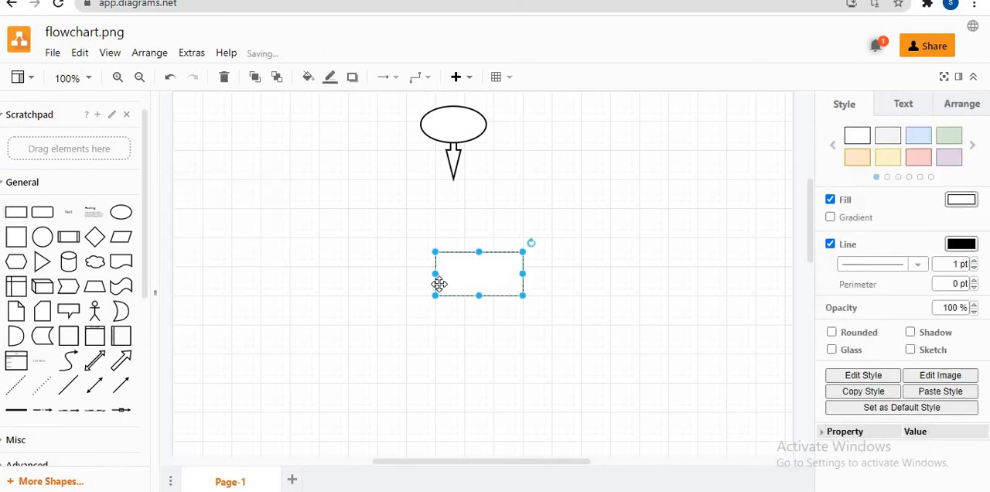
drag(465, 254, 438, 208)
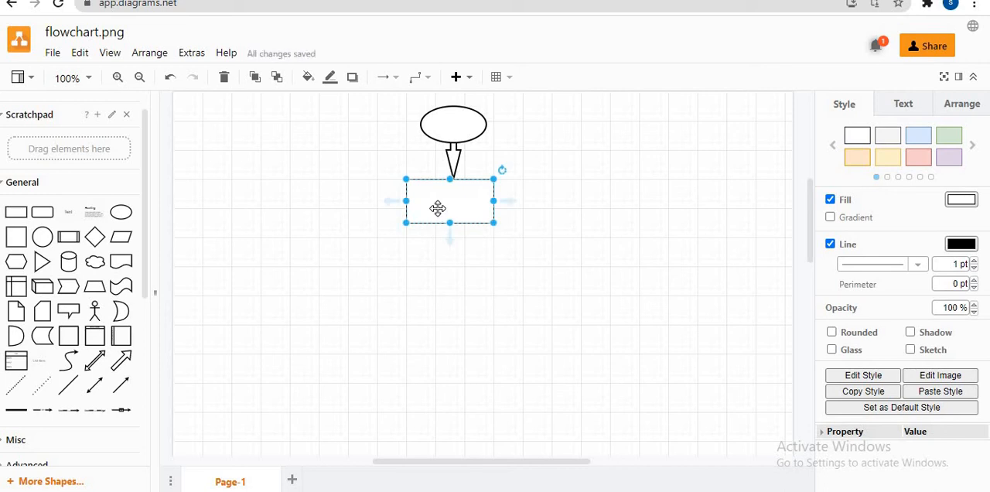
drag(145, 288, 138, 436)
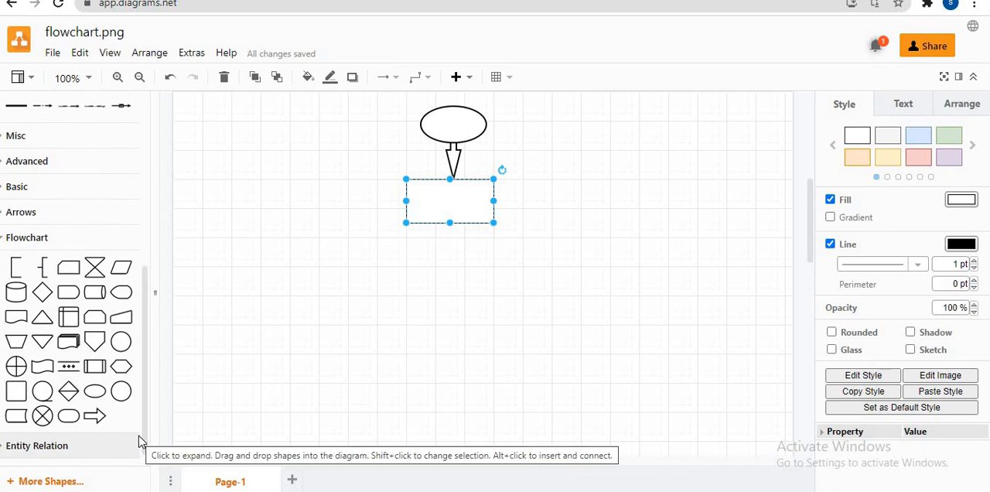
scroll(70, 310, down, 1)
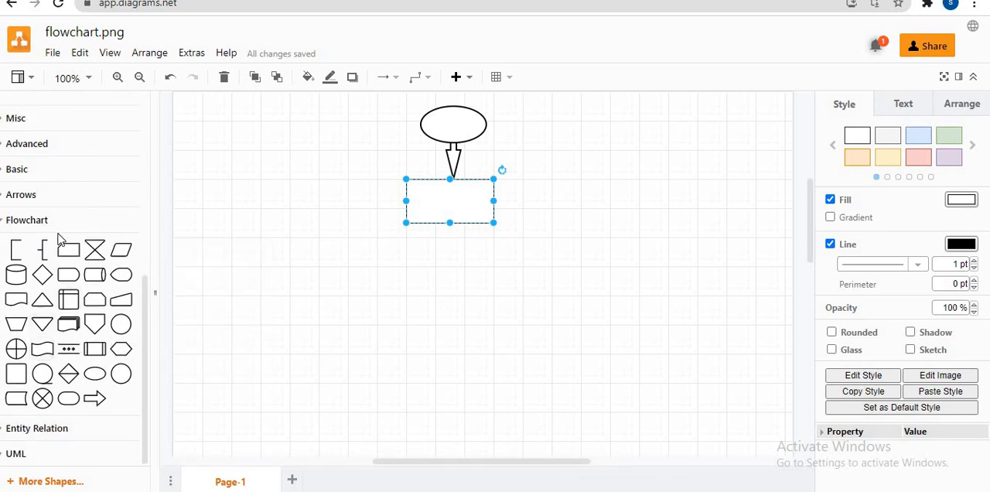
click(56, 267)
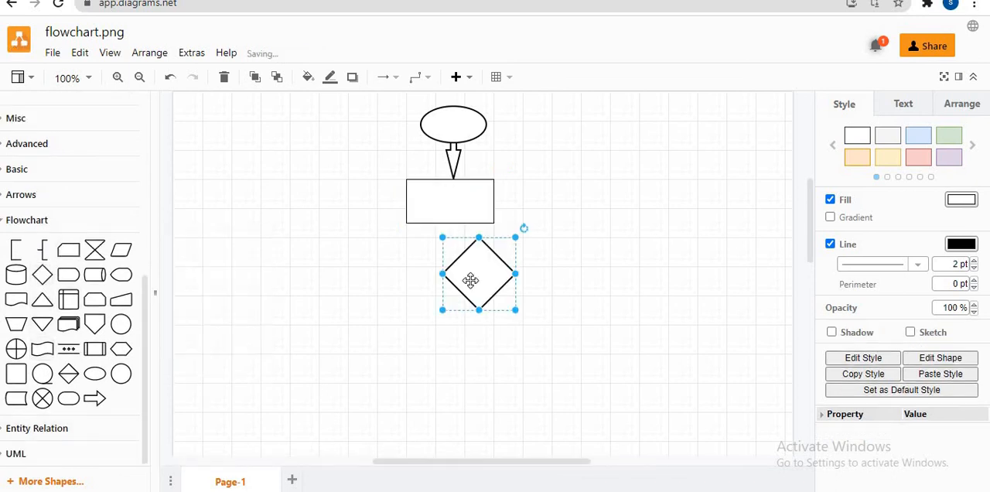
mouse_move(459, 281)
mouse_down()
mouse_move(448, 267)
mouse_move(447, 304)
mouse_move(446, 291)
mouse_up()
Step: Place a second rectangle beneath the diamond and a Flowchart ellipse beneath that rectangle to end the main column
click(409, 202)
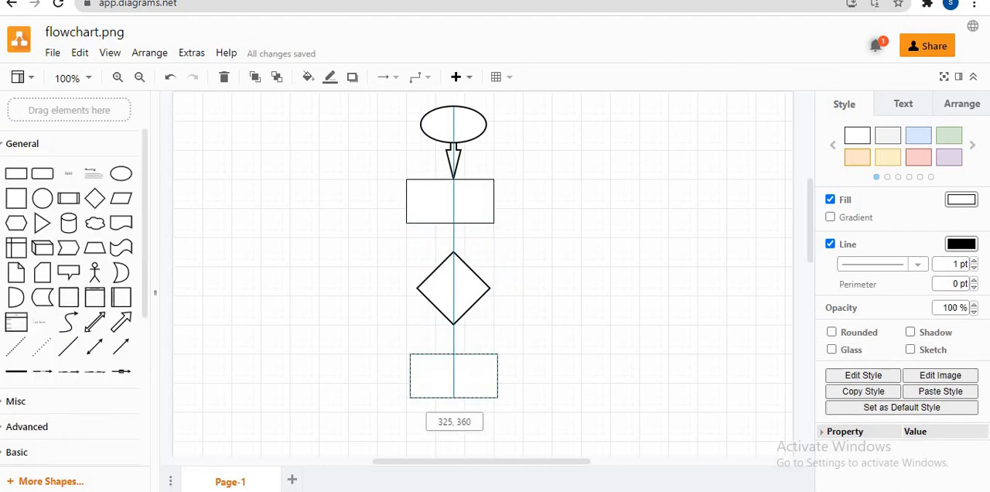
drag(434, 378, 439, 372)
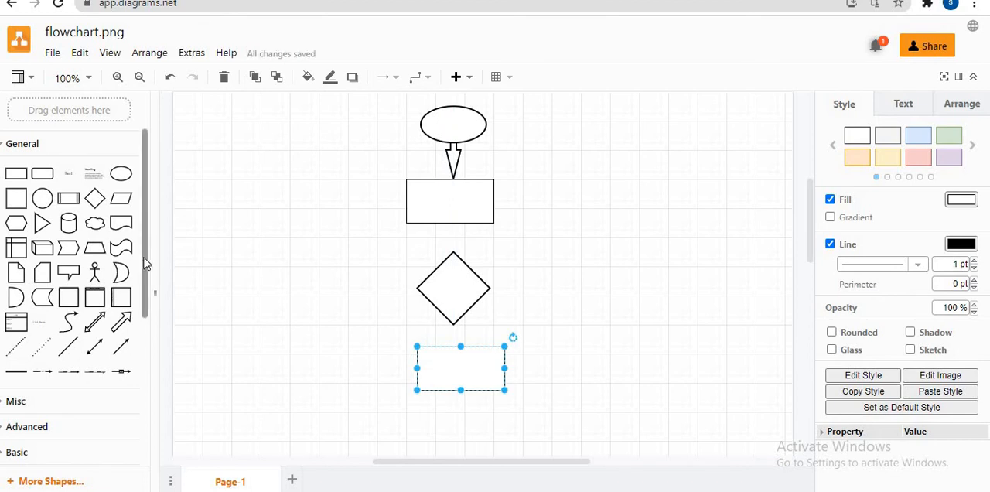
scroll(138, 325, down, 3)
scroll(131, 354, down, 1)
mouse_move(68, 453)
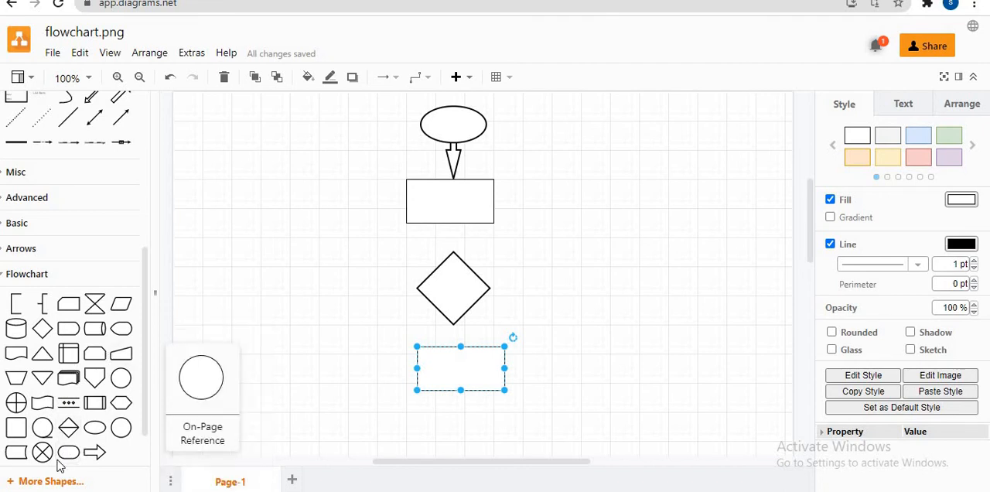
drag(68, 453, 453, 441)
Step: Place a rectangle to the right of the diamond and a Flowchart Delay shape above it, level with the upper rectangle
scroll(147, 232, up, 3)
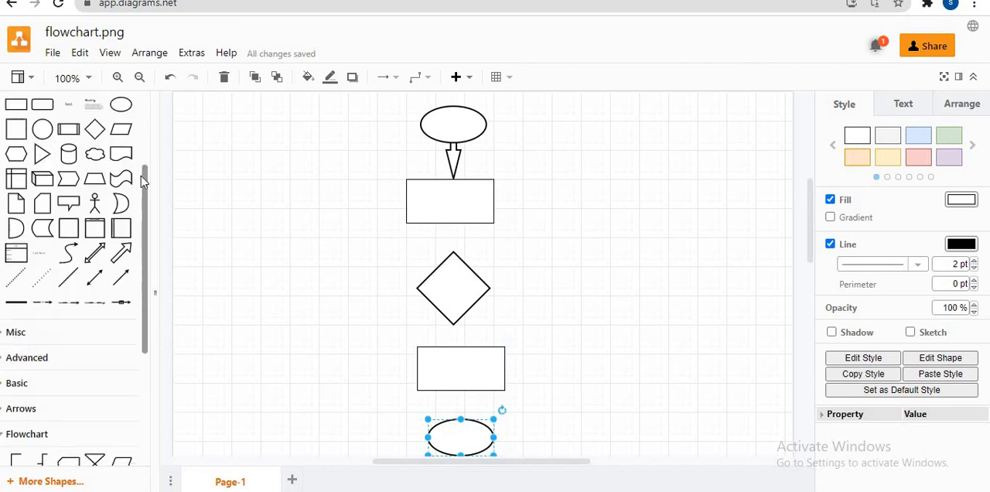
click(17, 114)
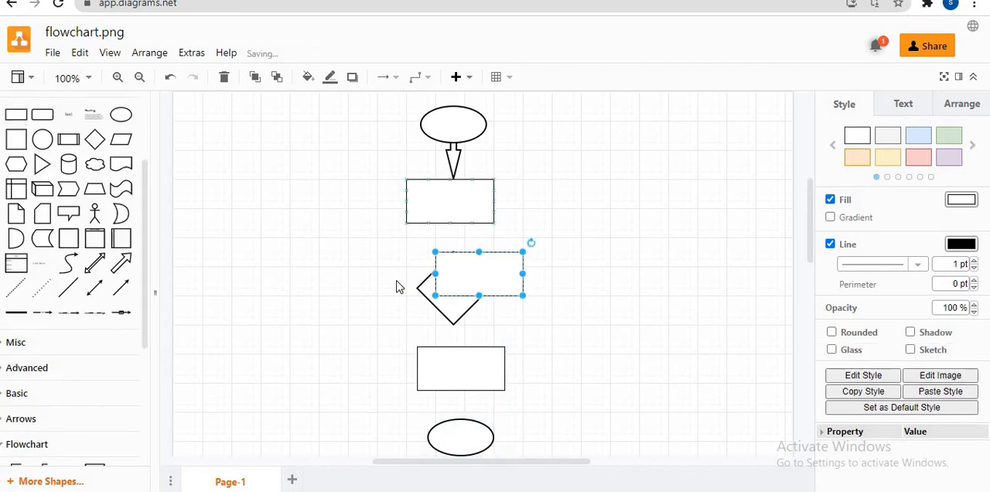
drag(459, 266, 593, 280)
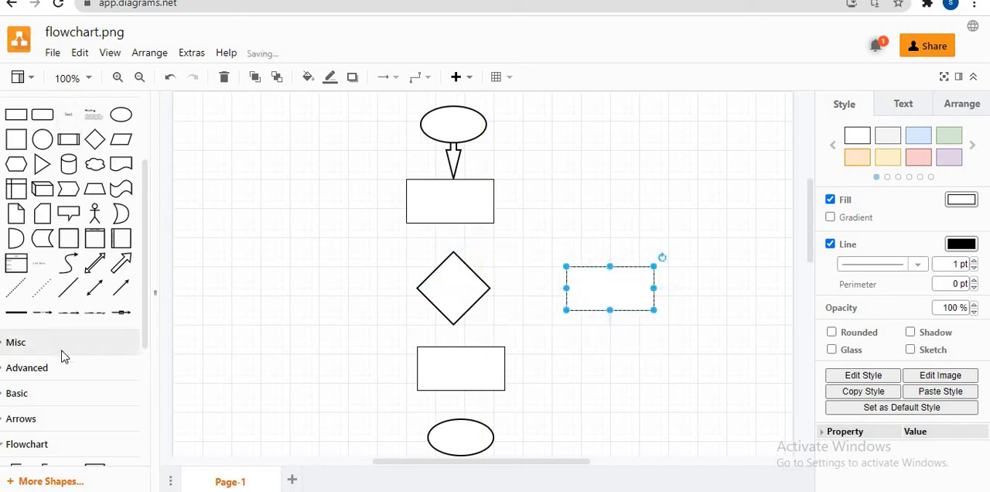
scroll(143, 269, down, 3)
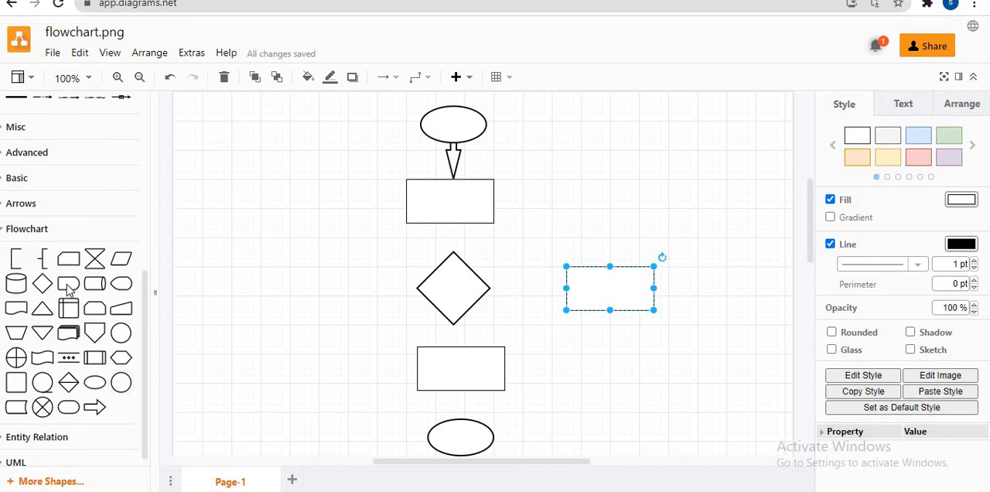
drag(70, 282, 608, 204)
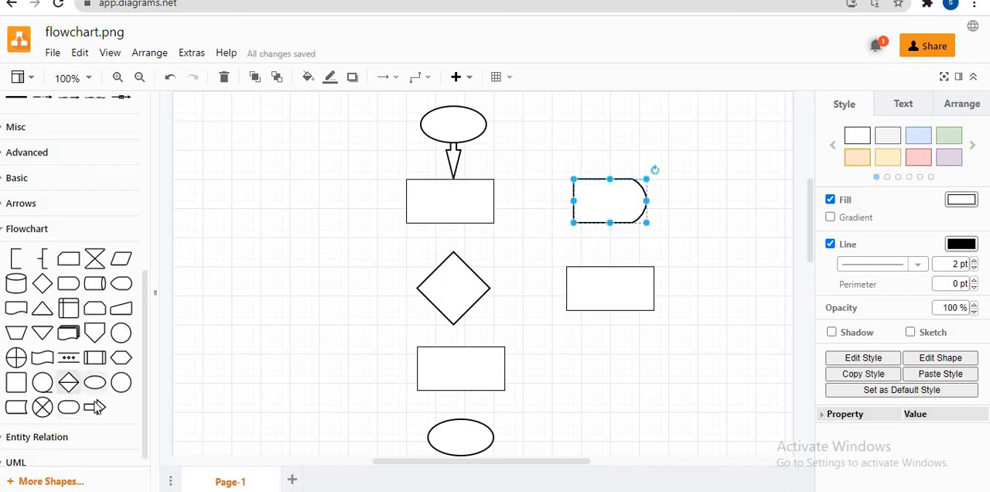
Step: Add a Flowchart block arrow, rotate it to point down, shrink it and fit it between the lower rectangle and the bottom ellipse
drag(97, 407, 489, 271)
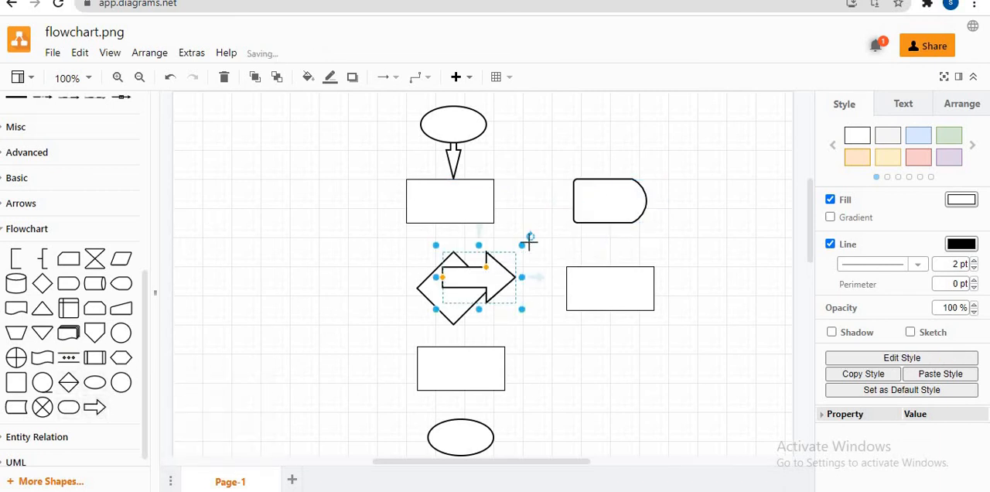
click(530, 241)
drag(504, 241, 493, 259)
drag(487, 310, 468, 388)
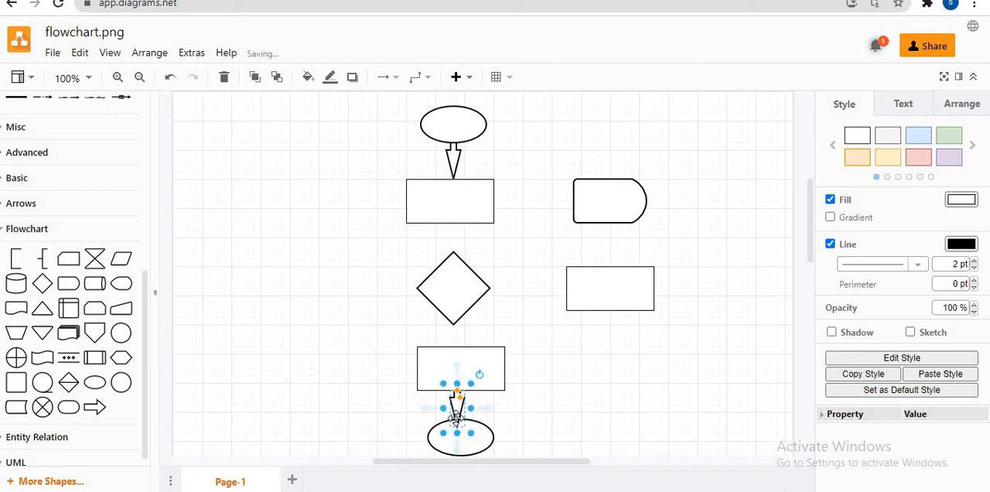
drag(457, 438, 457, 437)
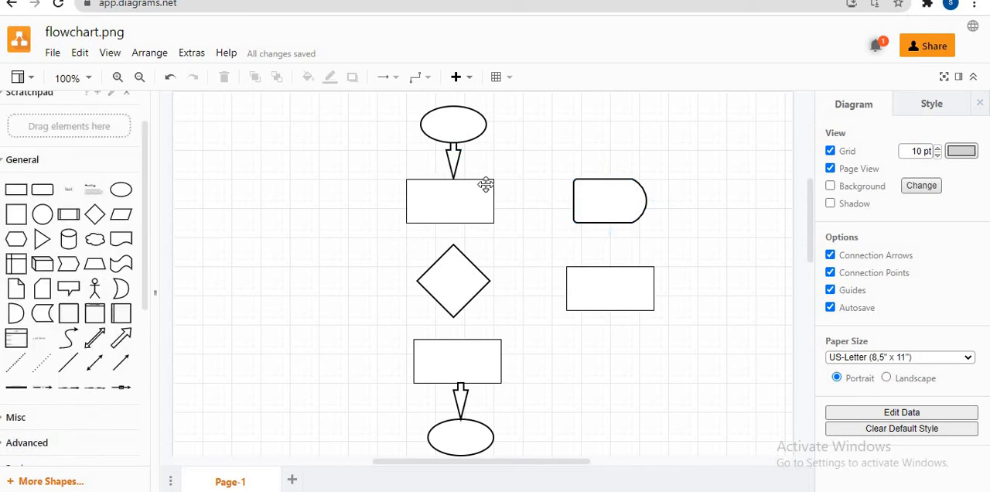
Step: Add a Directional Connector running from the bottom corner of the diamond down to the lower rectangle
click(128, 368)
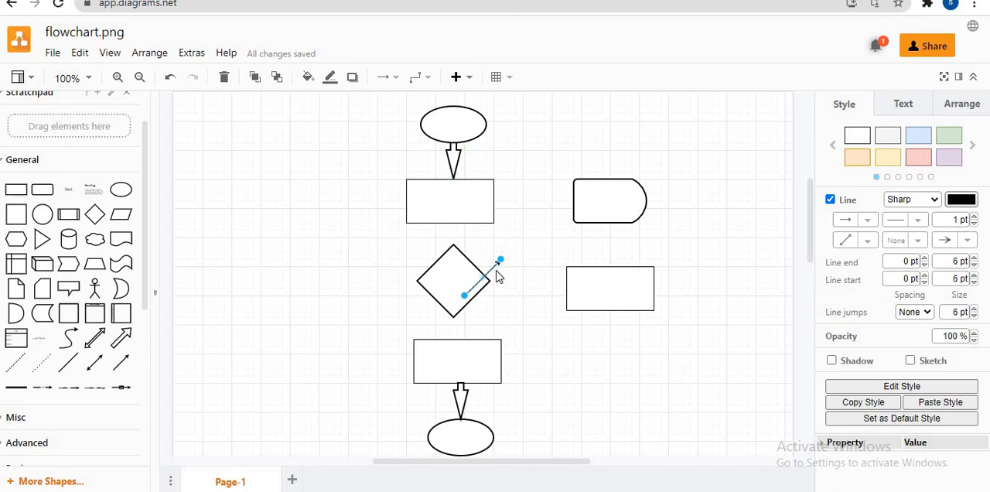
drag(501, 259, 458, 339)
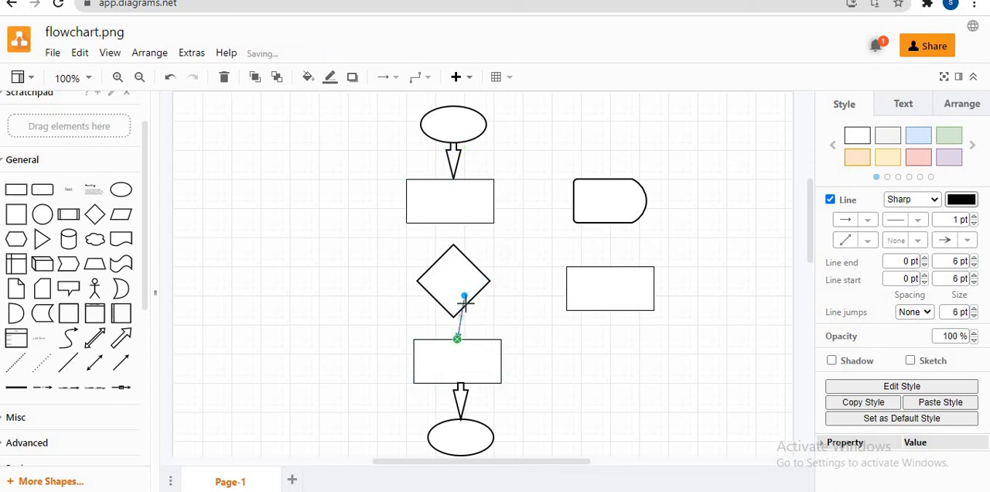
drag(464, 296, 455, 328)
click(368, 356)
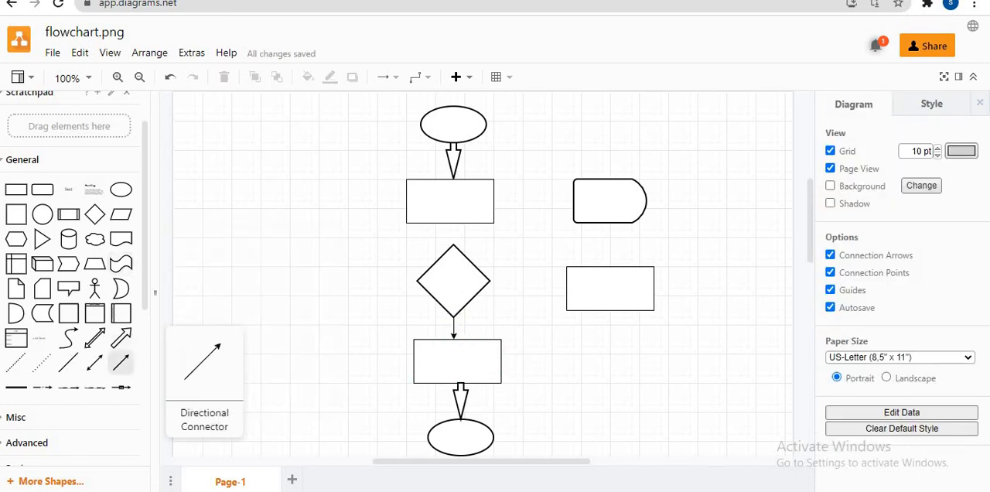
Step: Add a Directional Connector running from the bottom of the upper rectangle to the top corner of the diamond
click(121, 365)
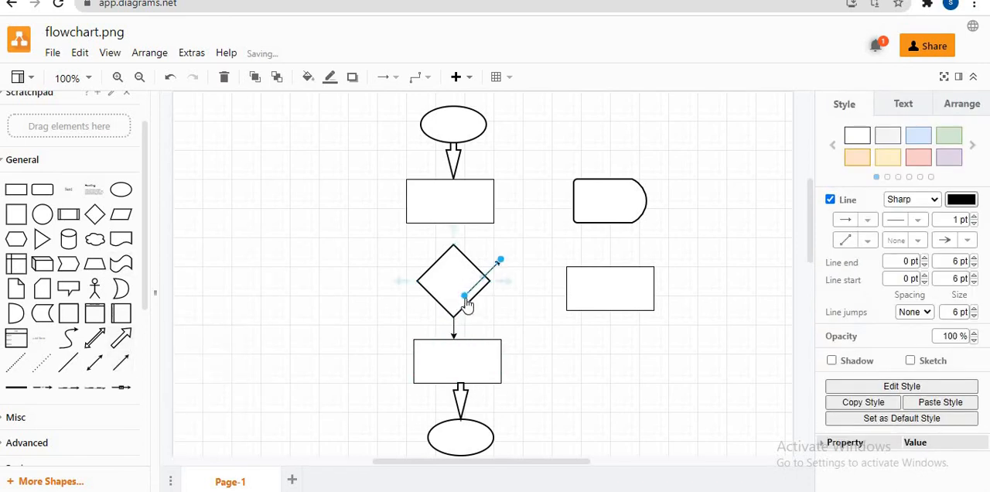
drag(455, 234, 454, 224)
drag(501, 263, 500, 260)
drag(456, 225, 454, 223)
key(ctrl+z)
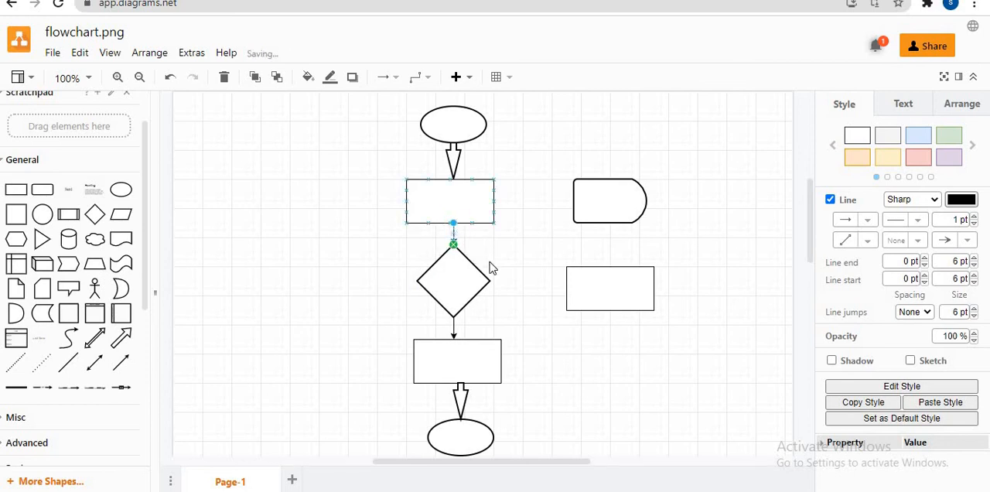
click(506, 267)
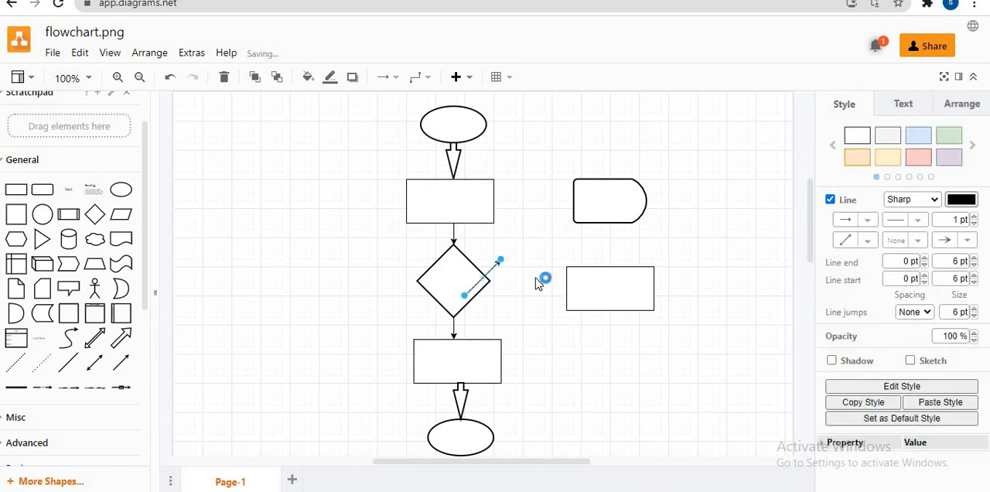
Step: Connect the diamond's right corner to the left side of the rectangle beside it with a horizontal Directional Connector
drag(500, 259, 565, 288)
drag(467, 300, 490, 281)
mouse_move(567, 289)
mouse_down()
mouse_move(567, 279)
mouse_move(569, 288)
mouse_up()
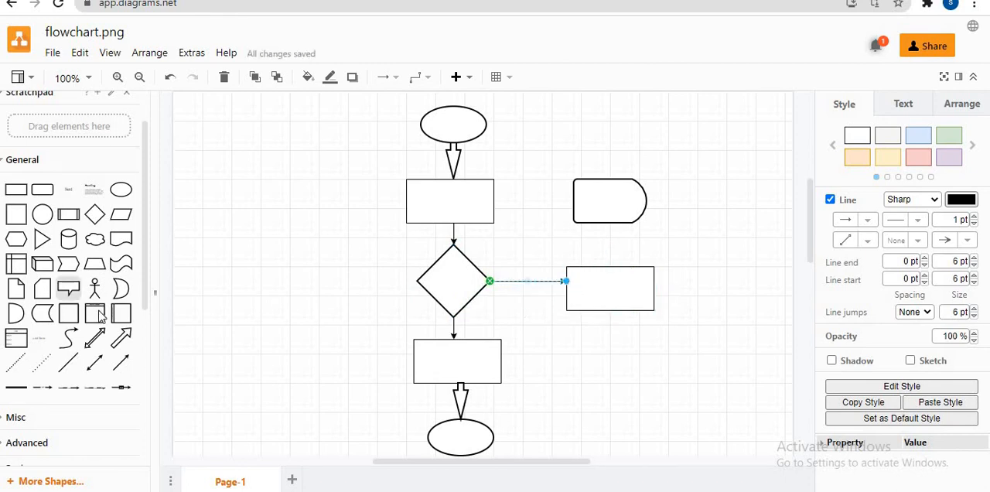
Step: Add a Directional Connector running from the left side of the Delay shape back to the upper rectangle
drag(124, 369, 487, 269)
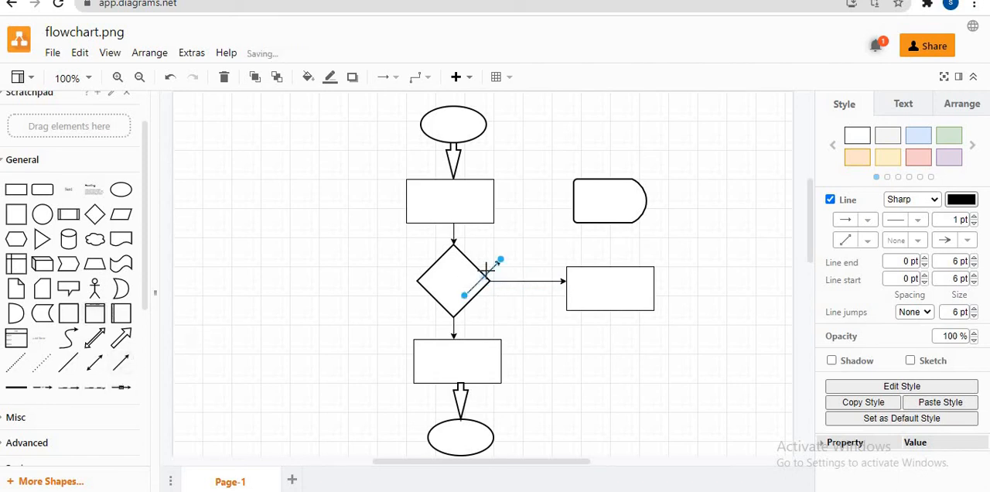
drag(466, 297, 574, 201)
drag(503, 261, 495, 202)
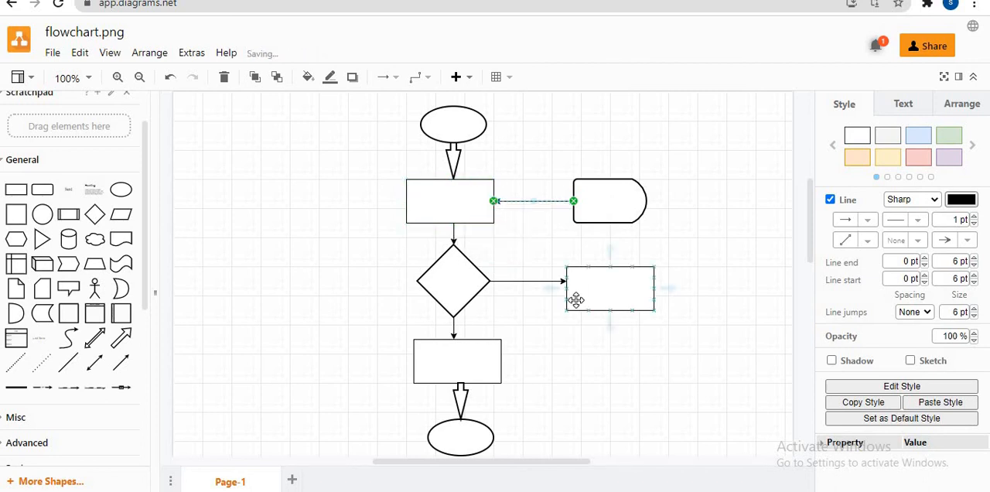
Step: Add a vertical Directional Connector from the top of the right-hand rectangle up to the bottom of the Delay shape
click(120, 361)
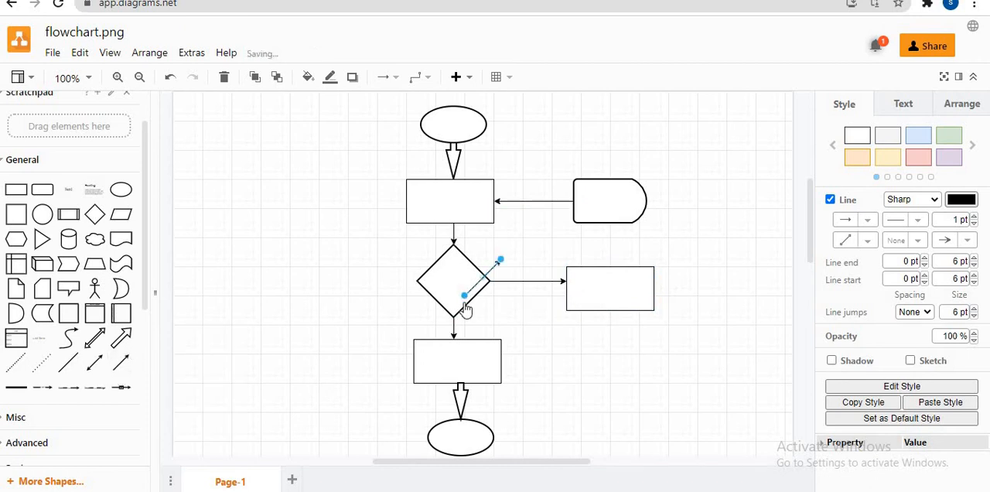
drag(464, 297, 609, 266)
mouse_move(502, 264)
mouse_down()
mouse_move(524, 265)
mouse_move(614, 230)
mouse_move(607, 226)
mouse_up()
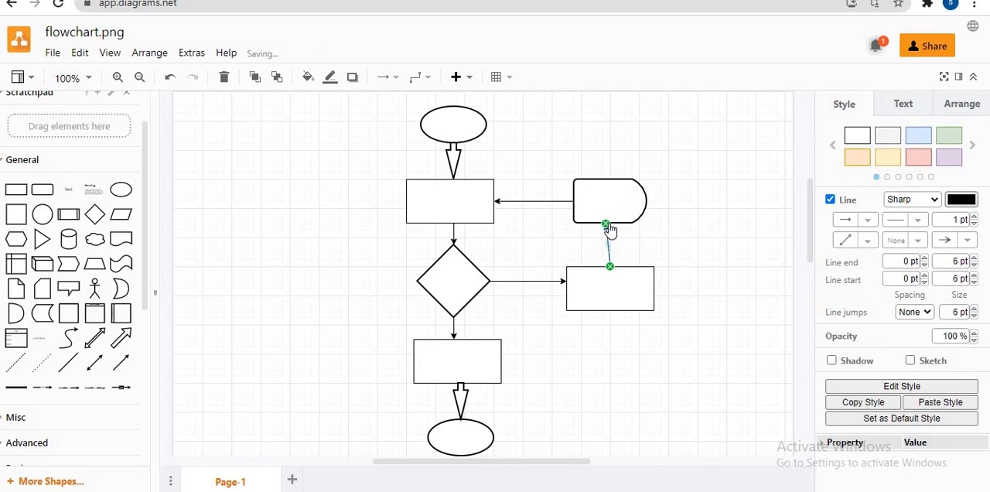
drag(609, 225, 610, 224)
click(343, 194)
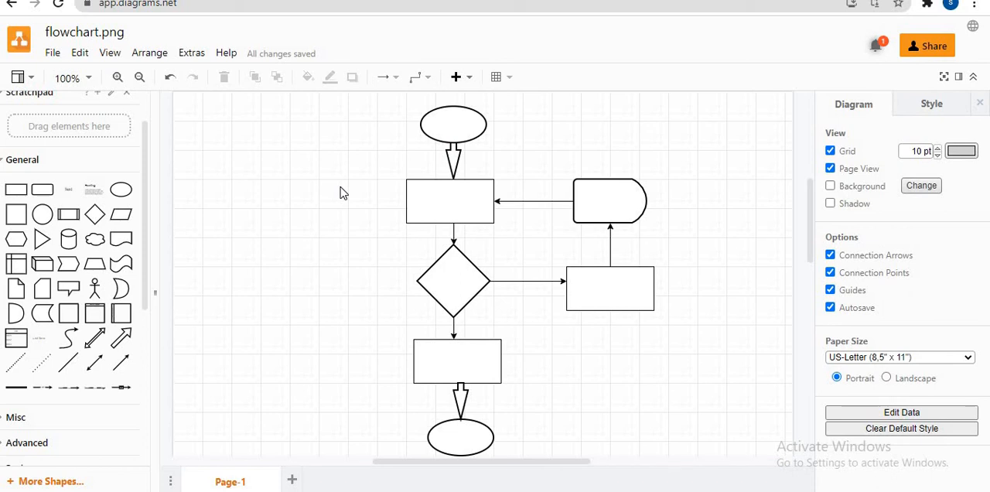